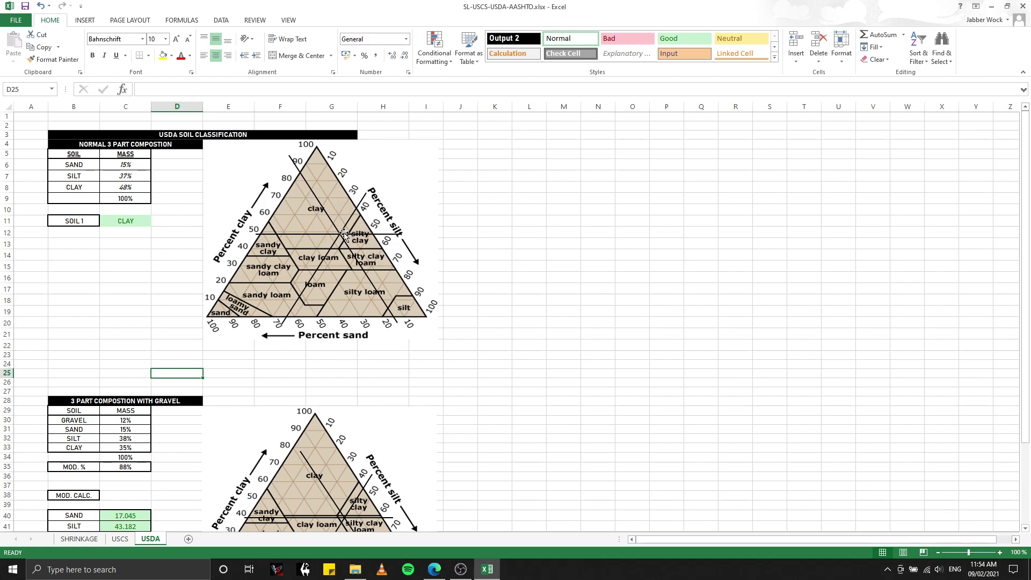
{"action": "left_click", "coordinate": [84, 22]}
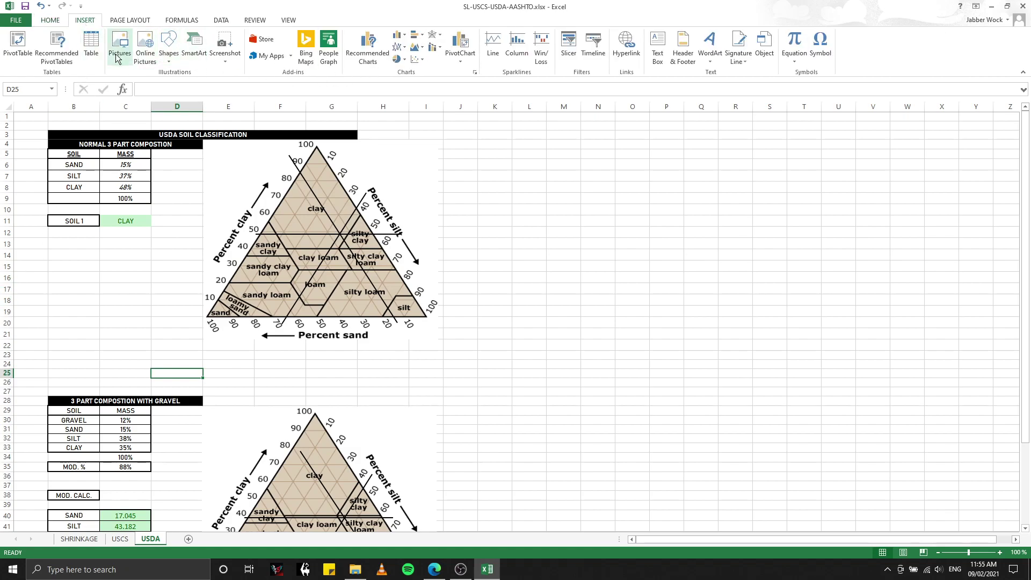
{"action": "left_click", "coordinate": [56, 21]}
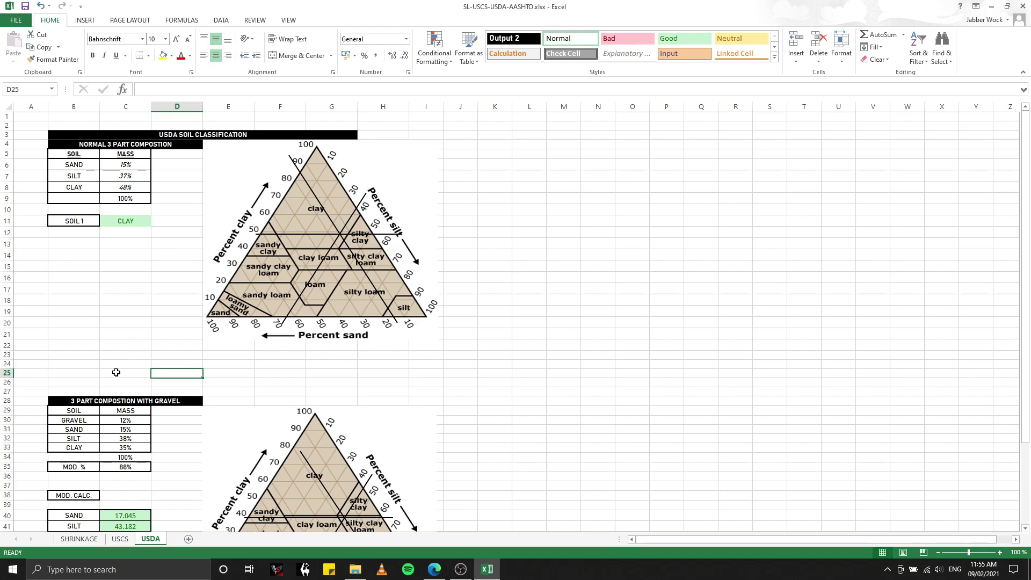
{"action": "scroll", "coordinate": [107, 354], "scroll_direction": "down", "scroll_amount": 3}
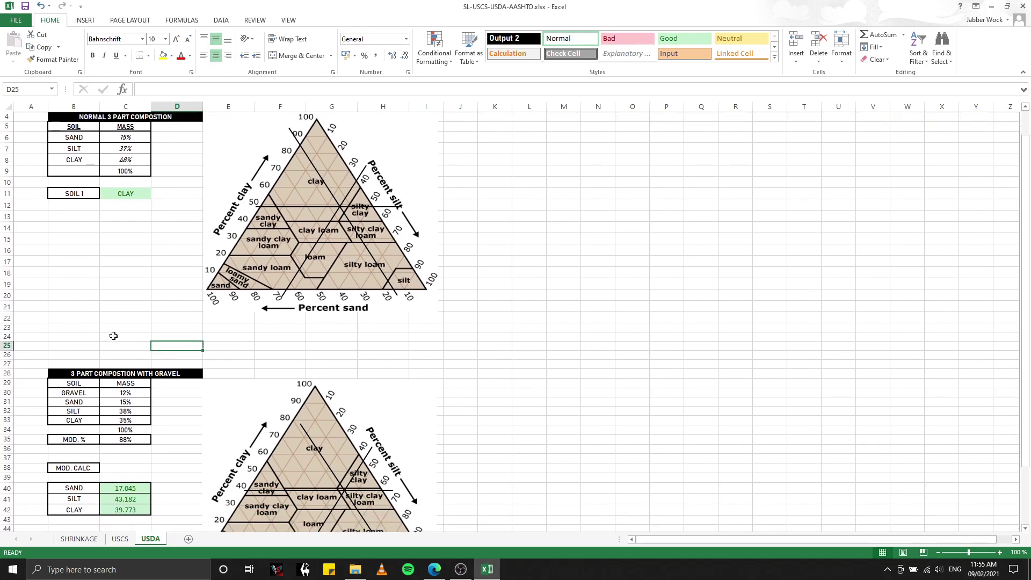
{"action": "scroll", "coordinate": [115, 333], "scroll_direction": "down", "scroll_amount": 2}
{"action": "scroll", "coordinate": [112, 324], "scroll_direction": "up", "scroll_amount": 2}
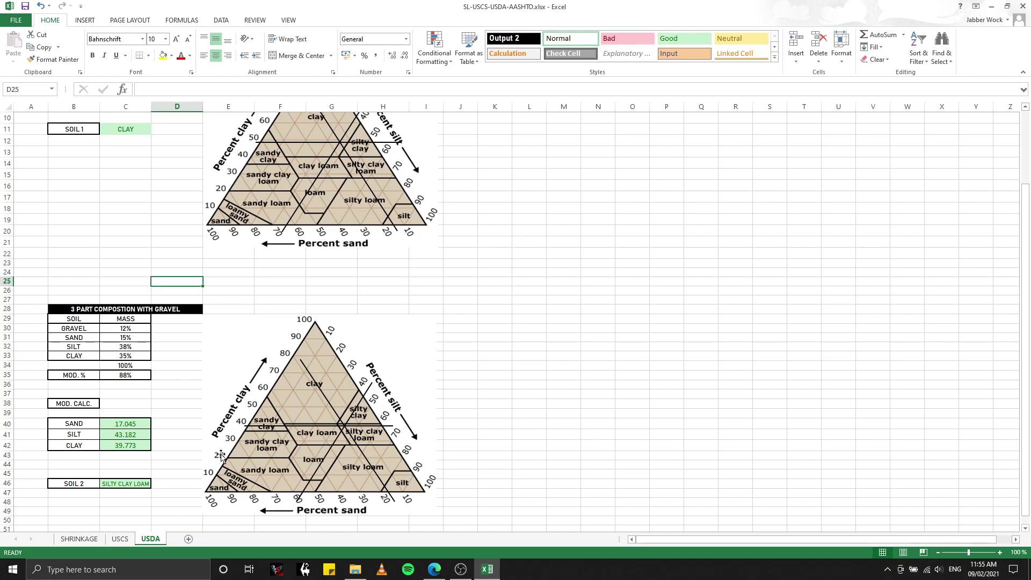
{"action": "scroll", "coordinate": [320, 402], "scroll_direction": "up", "scroll_amount": 3}
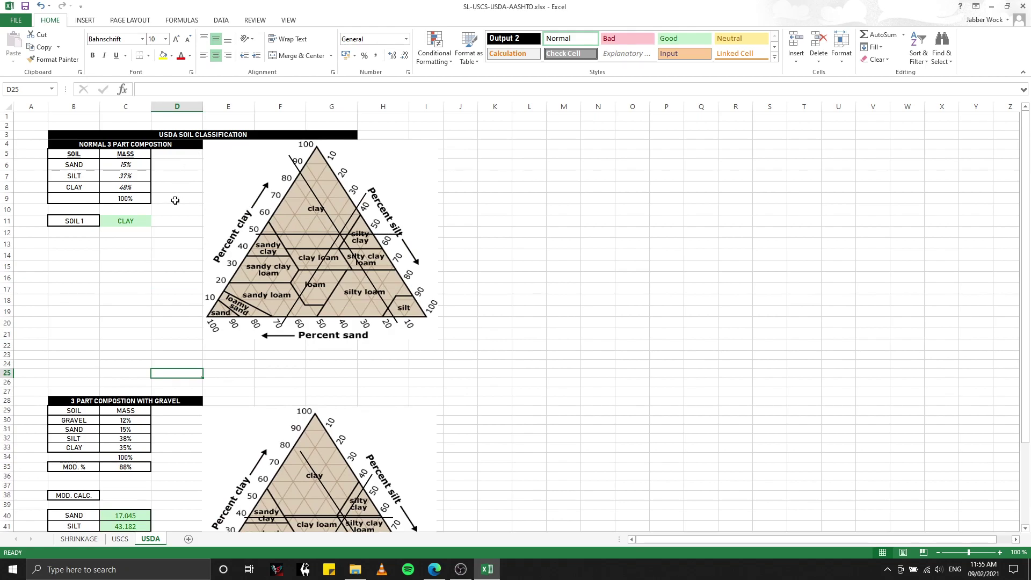
Examine the composition table with gravel: the soil components, gravel's mass share, and the formulas for the total and the modified percentage.
{"action": "left_click", "coordinate": [74, 429]}
{"action": "left_click", "coordinate": [79, 439]}
{"action": "left_click", "coordinate": [82, 449]}
{"action": "scroll", "coordinate": [437, 441], "scroll_direction": "down", "scroll_amount": 3}
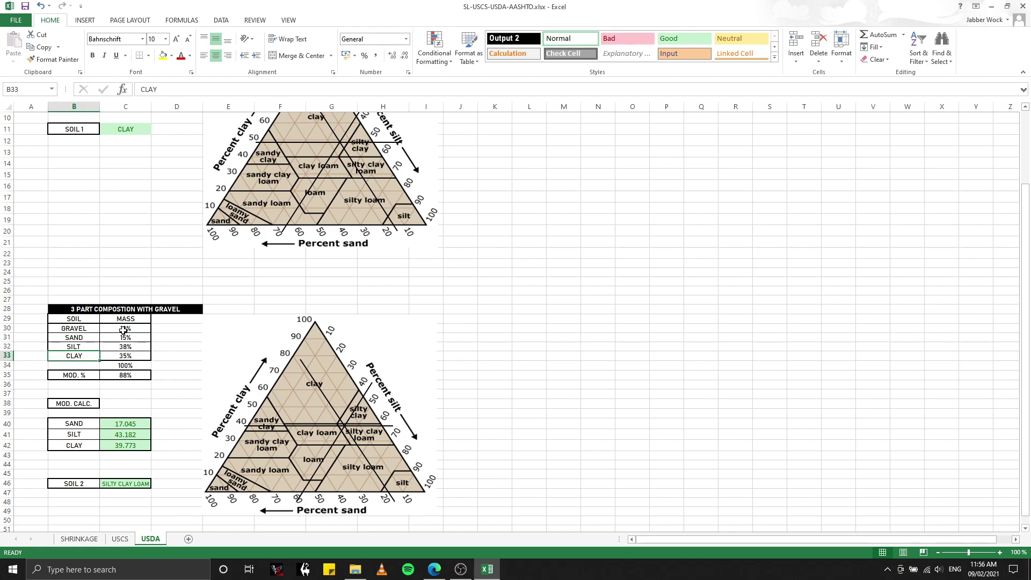
{"action": "left_click", "coordinate": [125, 330]}
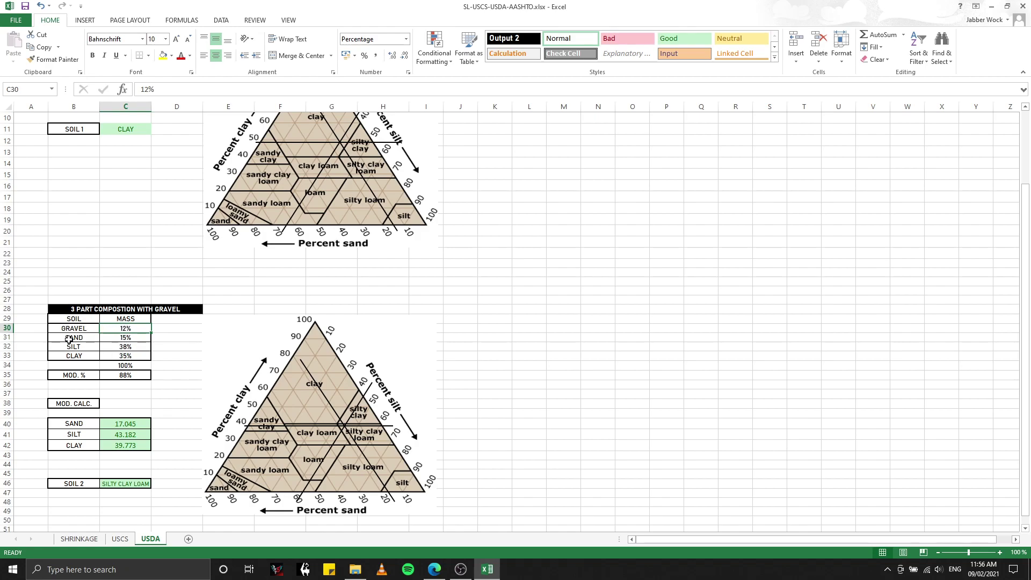
{"action": "left_click", "coordinate": [124, 363]}
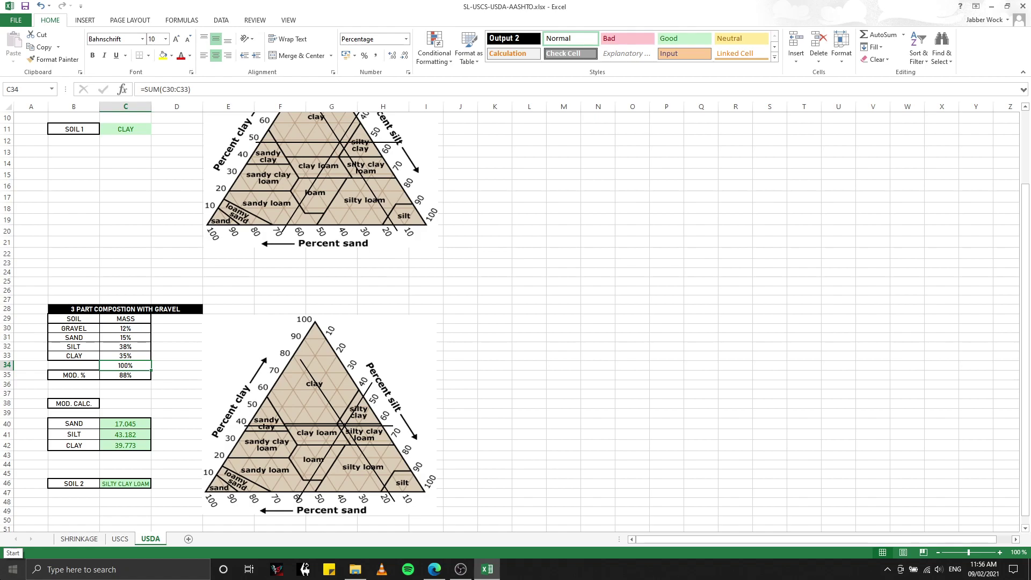
{"action": "left_click", "coordinate": [146, 395]}
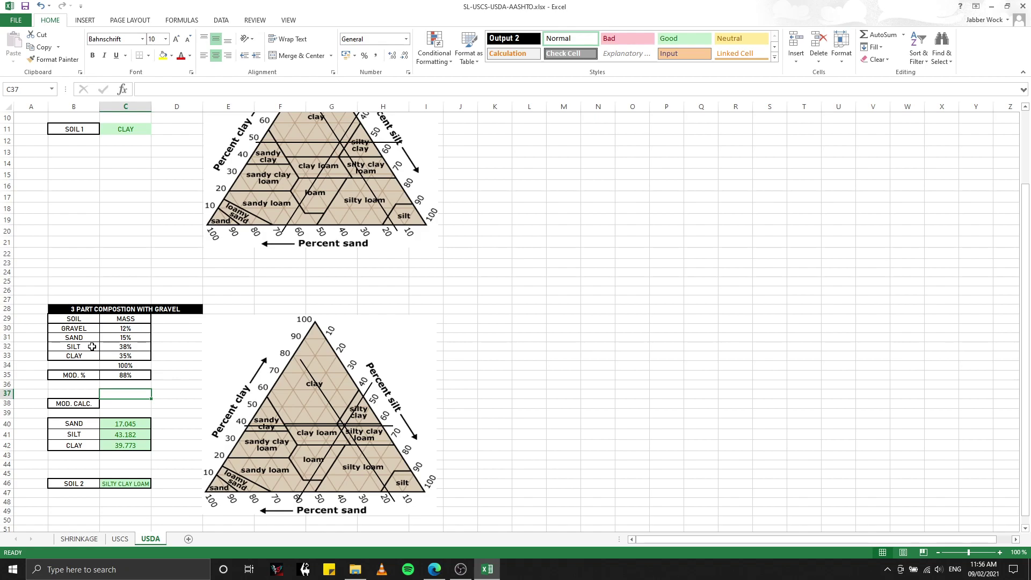
{"action": "left_click_drag", "start_coordinate": [81, 340], "coordinate": [84, 356]}
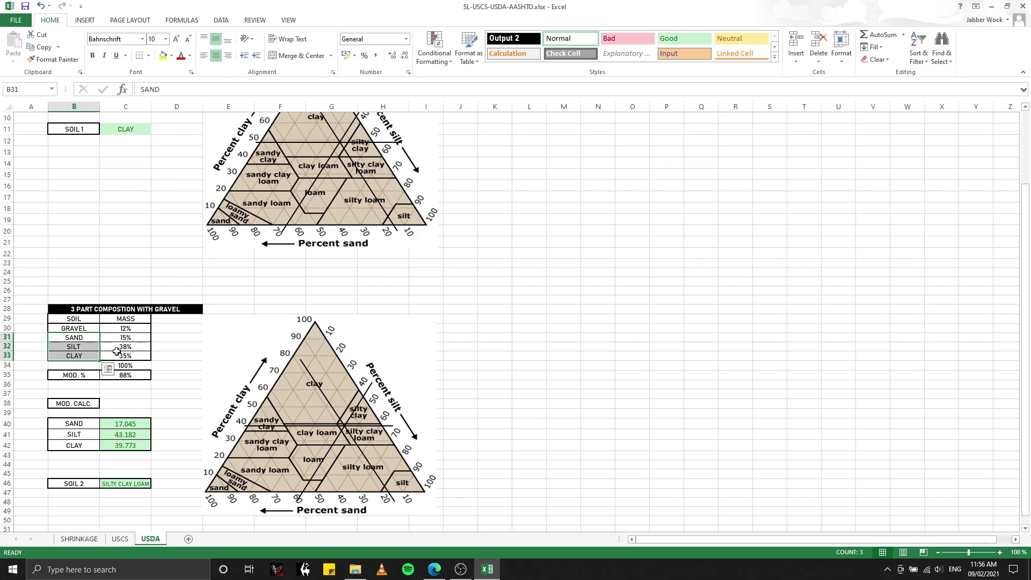
{"action": "left_click", "coordinate": [136, 378]}
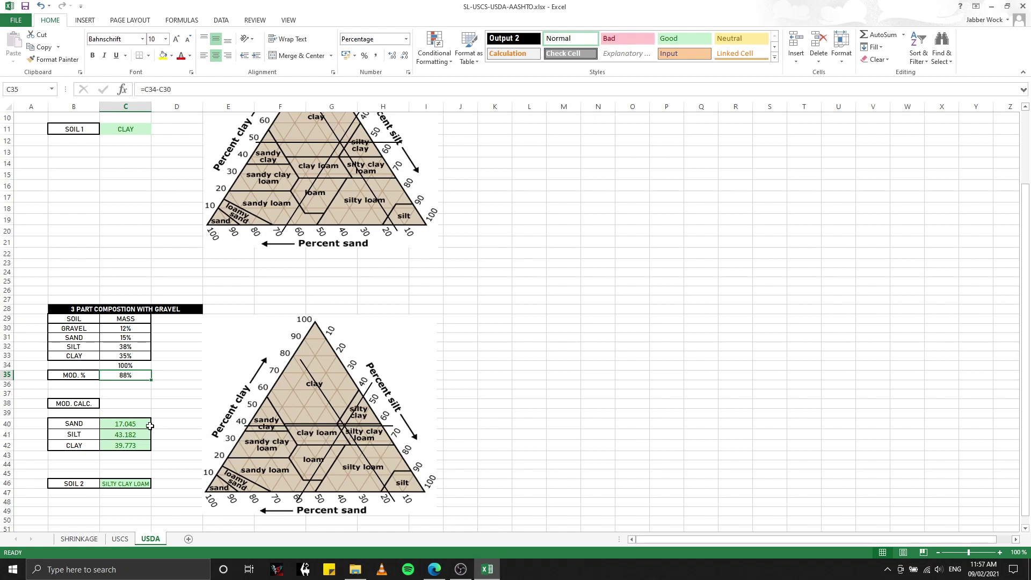
Calculate the modified sand percentage in L35 with =(15/88)*100 and compare it with the formula in C40.
{"action": "scroll", "coordinate": [168, 419], "scroll_direction": "down", "scroll_amount": 1}
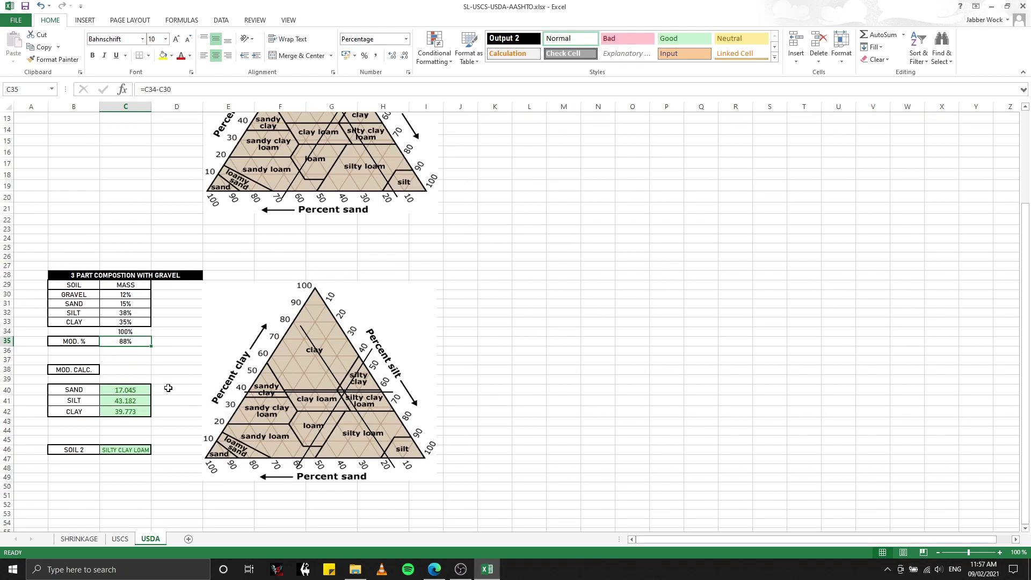
{"action": "left_click", "coordinate": [529, 341]}
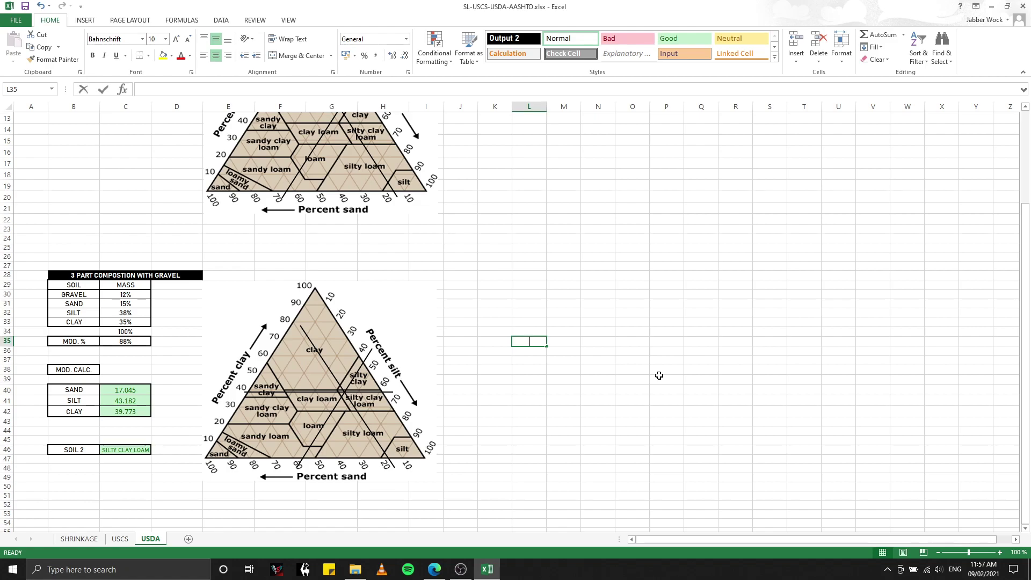
{"action": "type", "text": "=(15/88)*100%"}
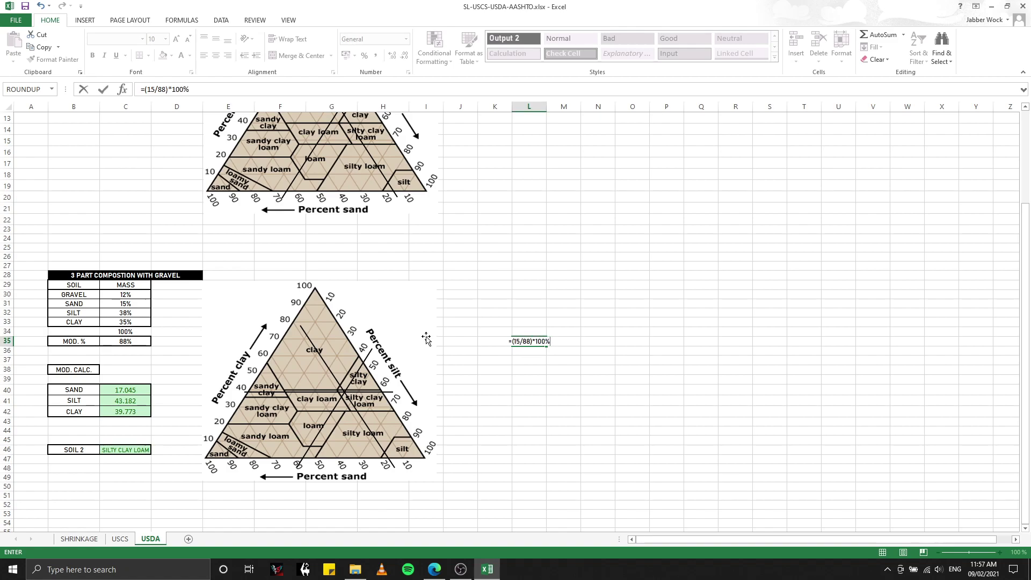
{"action": "key", "text": "Return"}
{"action": "double_click", "coordinate": [535, 341]}
{"action": "key", "text": "BackSpace"}
{"action": "key", "text": "Return"}
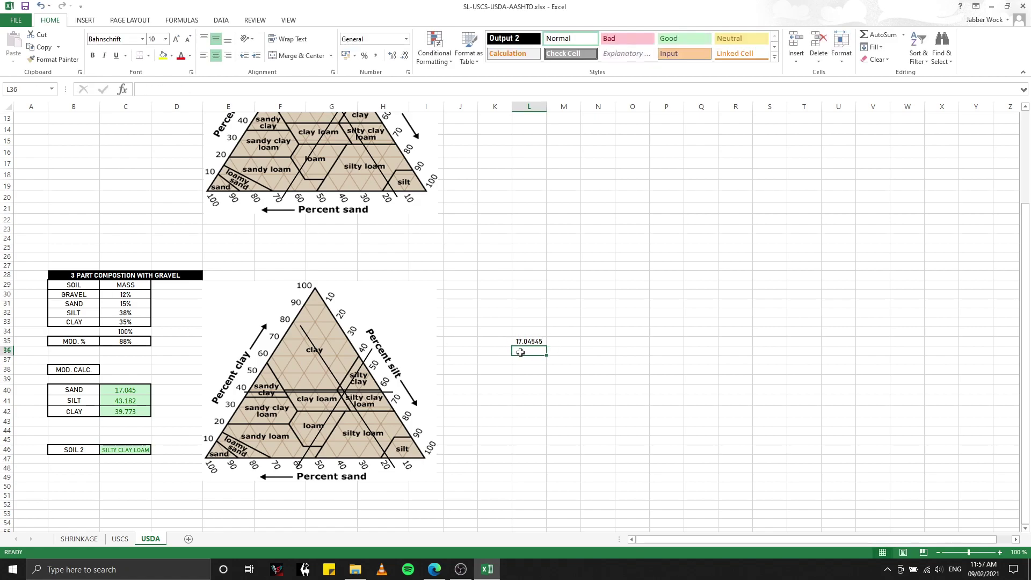
{"action": "left_click", "coordinate": [138, 391]}
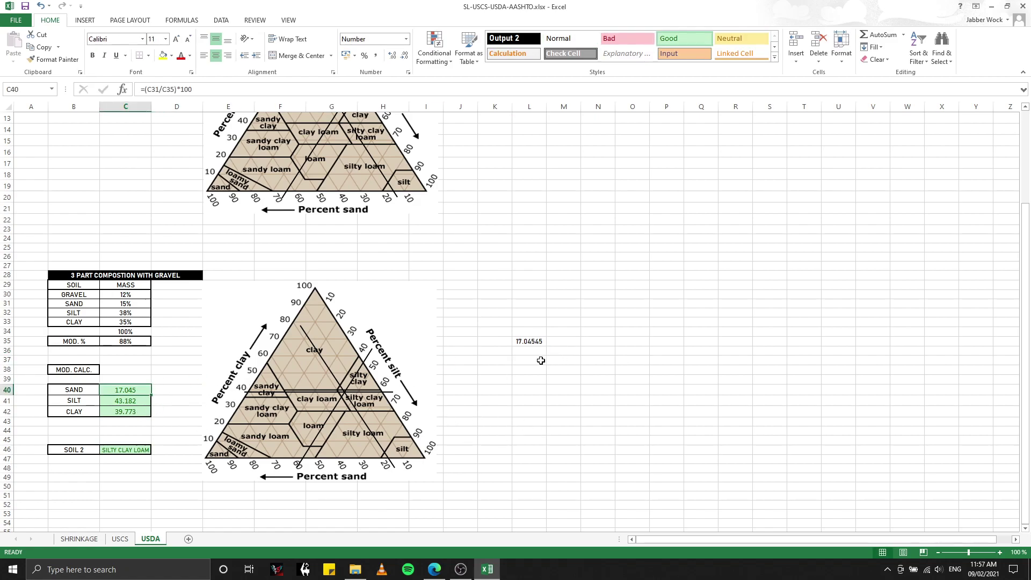
Calculate the modified silt percentage in L36 from silt's 38% mass share and the 88% modified total.
{"action": "left_click", "coordinate": [525, 354]}
{"action": "type", "text": "="}
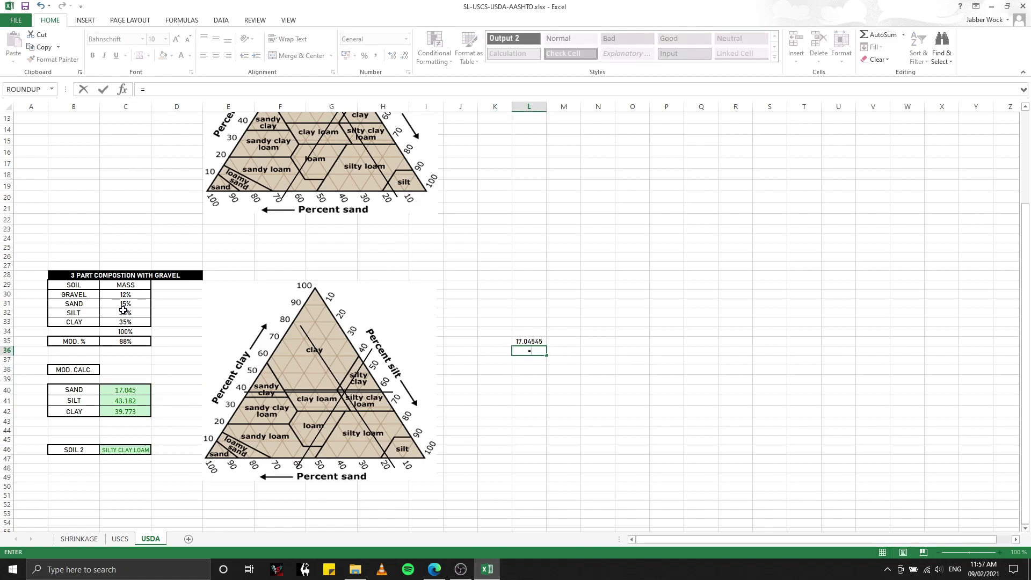
{"action": "type", "text": "3.18182"}
{"action": "key", "text": "Return"}
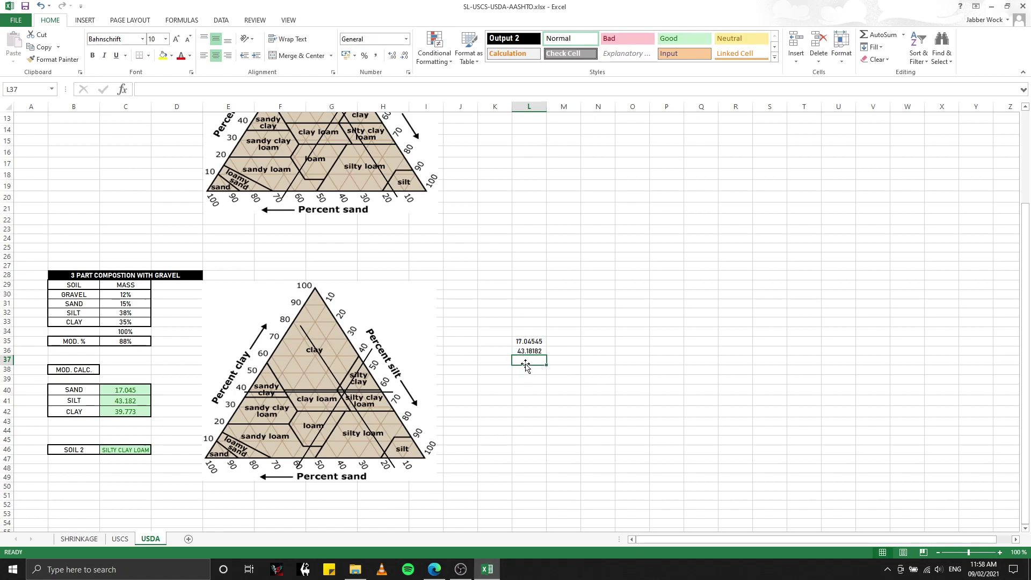
Calculate the modified clay percentage in L37 with =(35/88)*100.
{"action": "type", "text": "=(35/88)"}
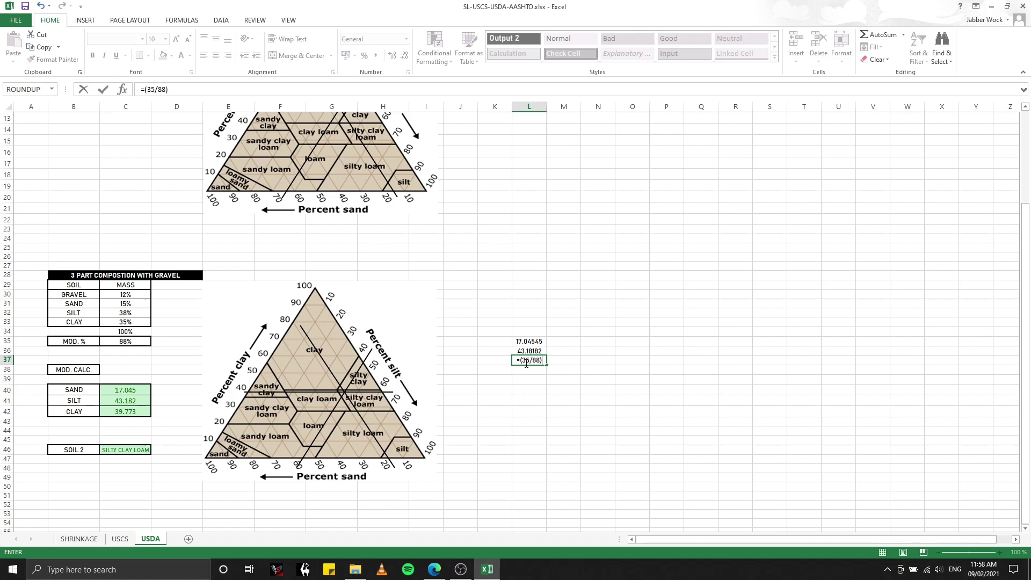
{"action": "type", "text": "*100"}
{"action": "key", "text": "Return"}
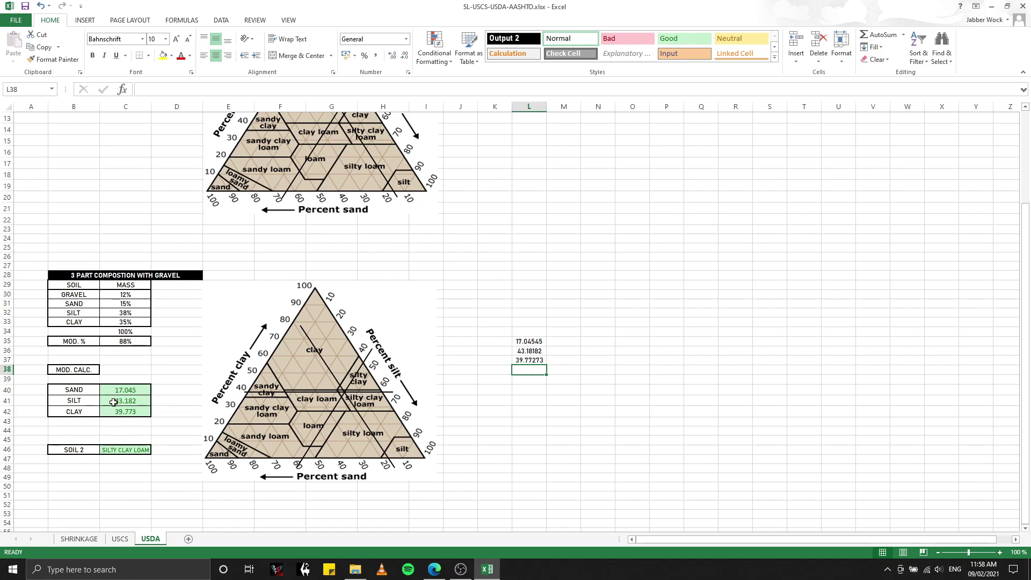
{"action": "left_click", "coordinate": [111, 423]}
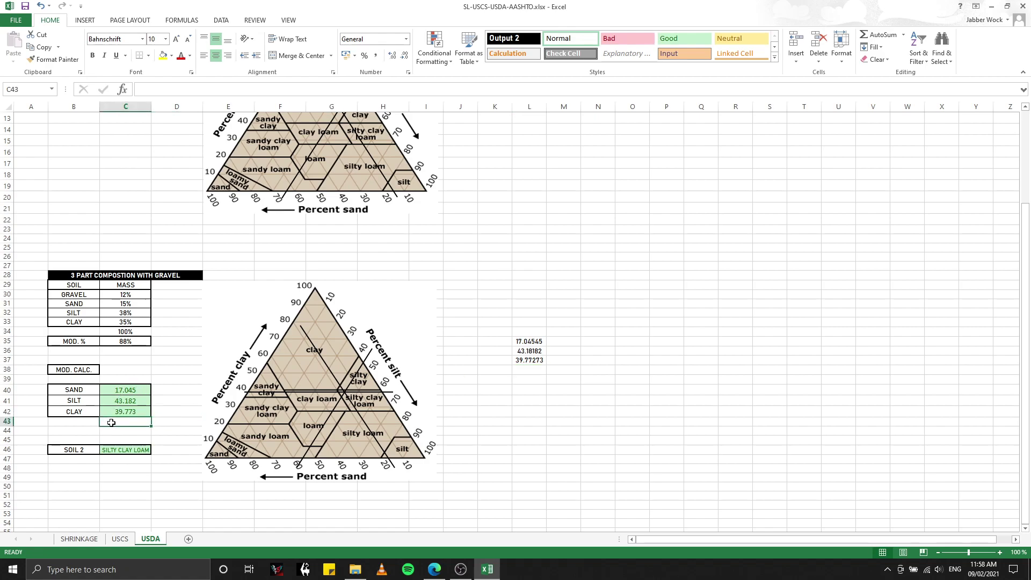
{"action": "type", "text": "="}
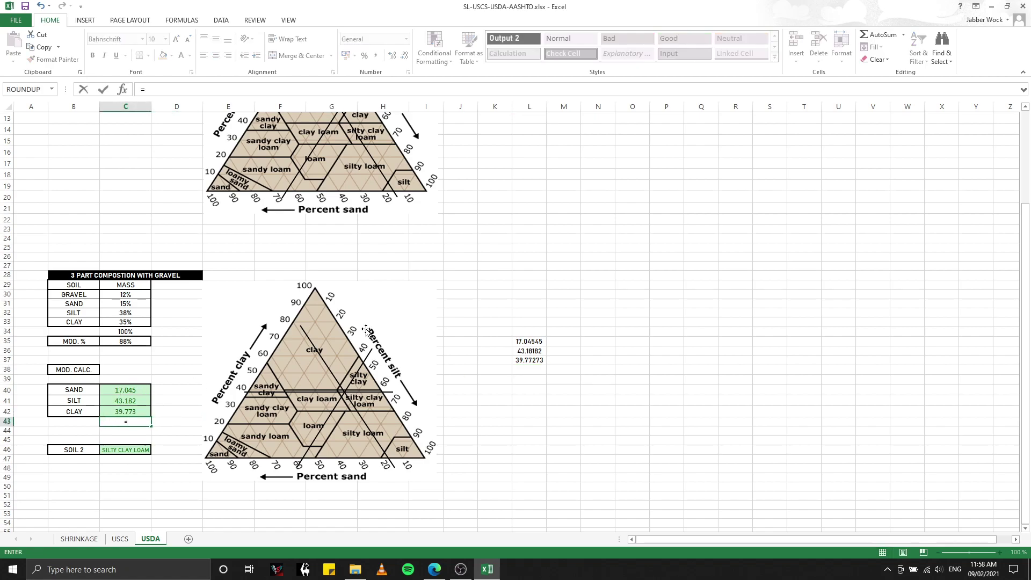
{"action": "key", "text": "BackSpace"}
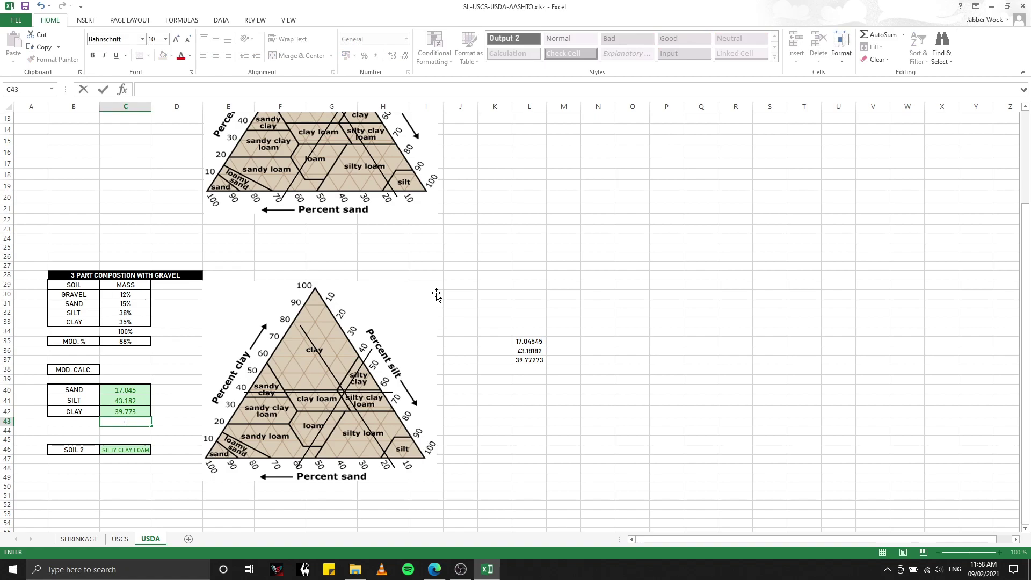
{"action": "key", "text": "Escape"}
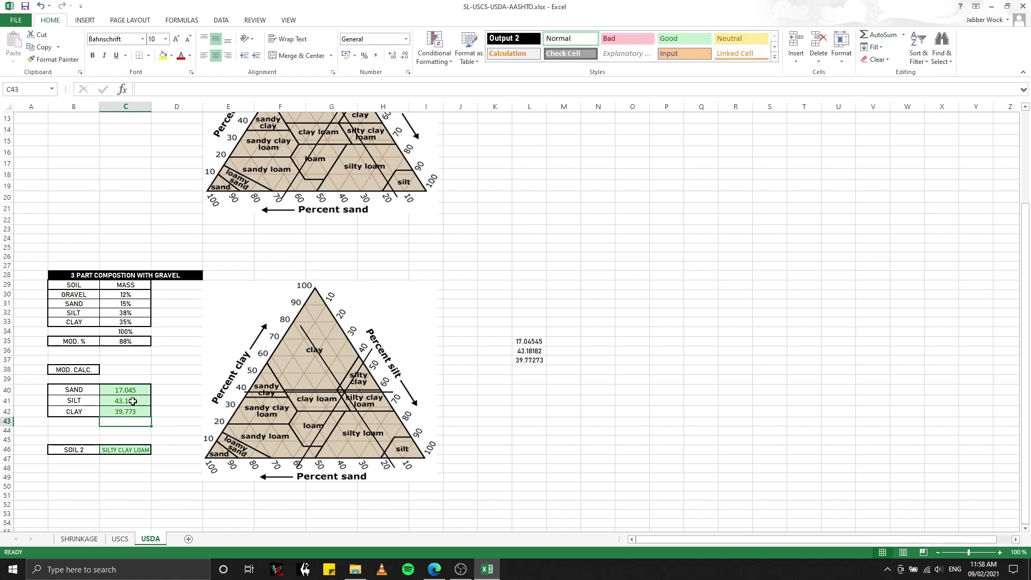
Total the modified sand, silt and clay percentages in C43 with =SUM(C40:C42) and check the formula.
{"action": "left_click", "coordinate": [880, 35]}
{"action": "key", "text": "Return"}
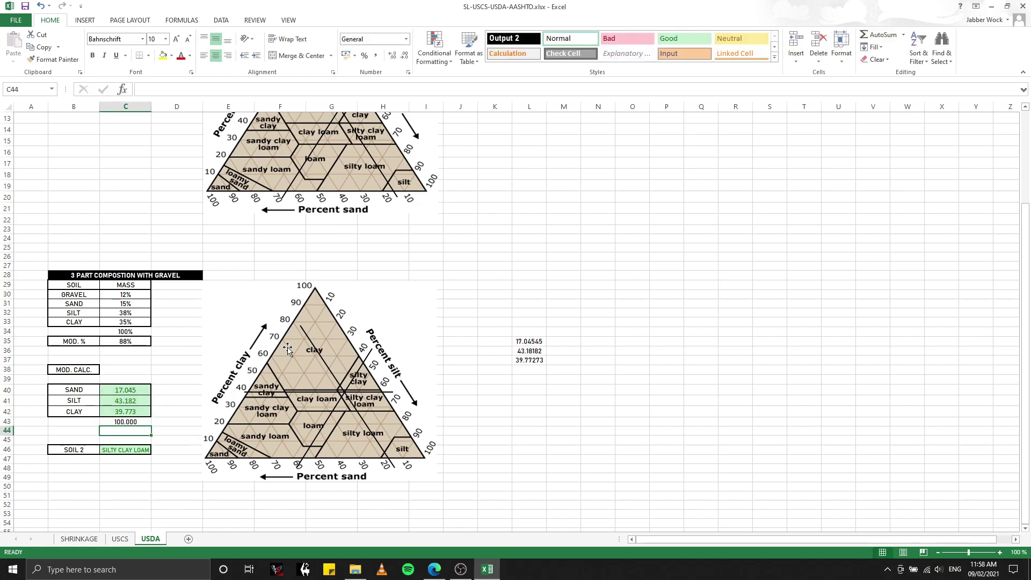
{"action": "left_click", "coordinate": [131, 422]}
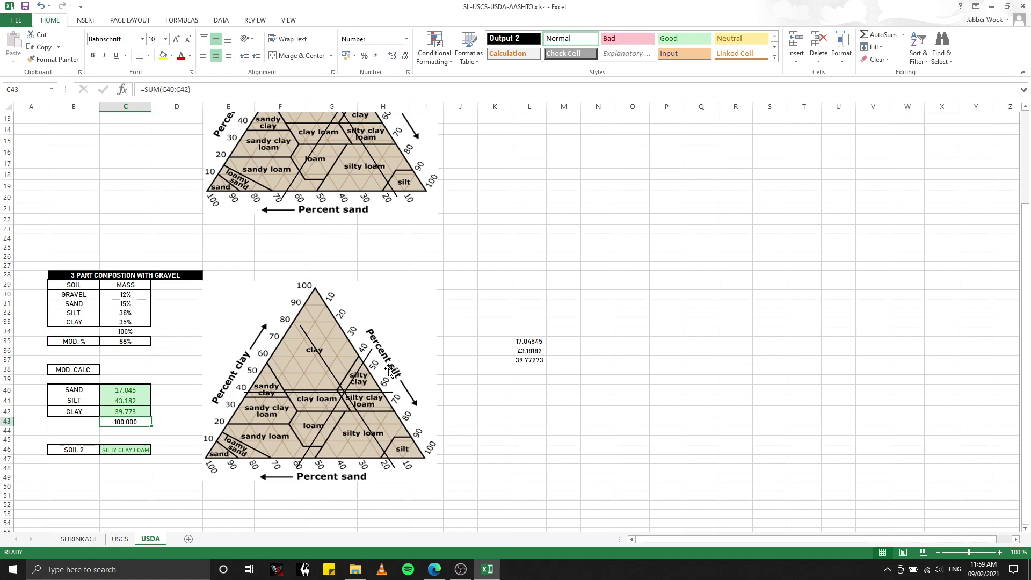
{"action": "scroll", "coordinate": [388, 369], "scroll_direction": "up", "scroll_amount": 4}
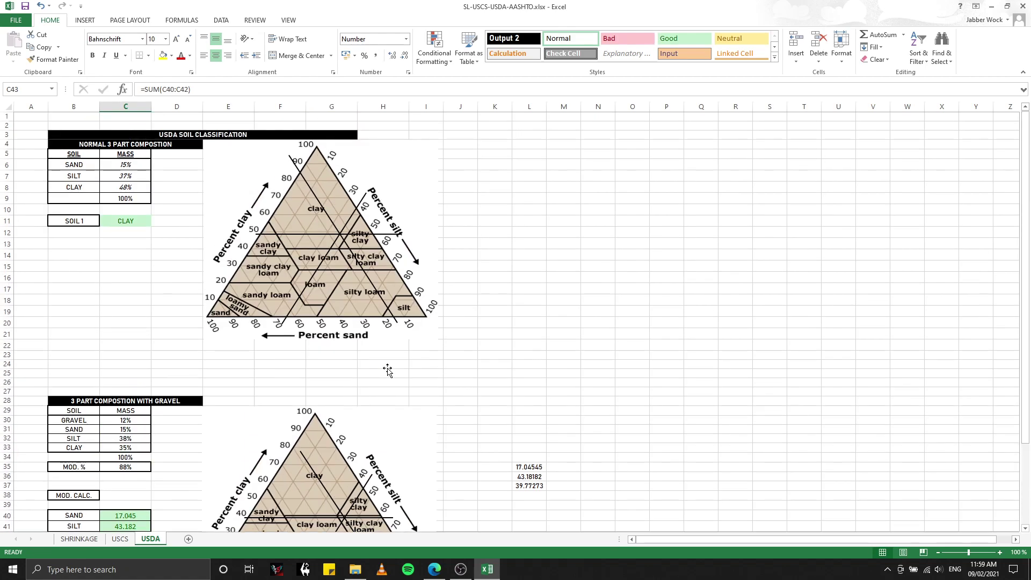
{"action": "scroll", "coordinate": [387, 369], "scroll_direction": "down", "scroll_amount": 2}
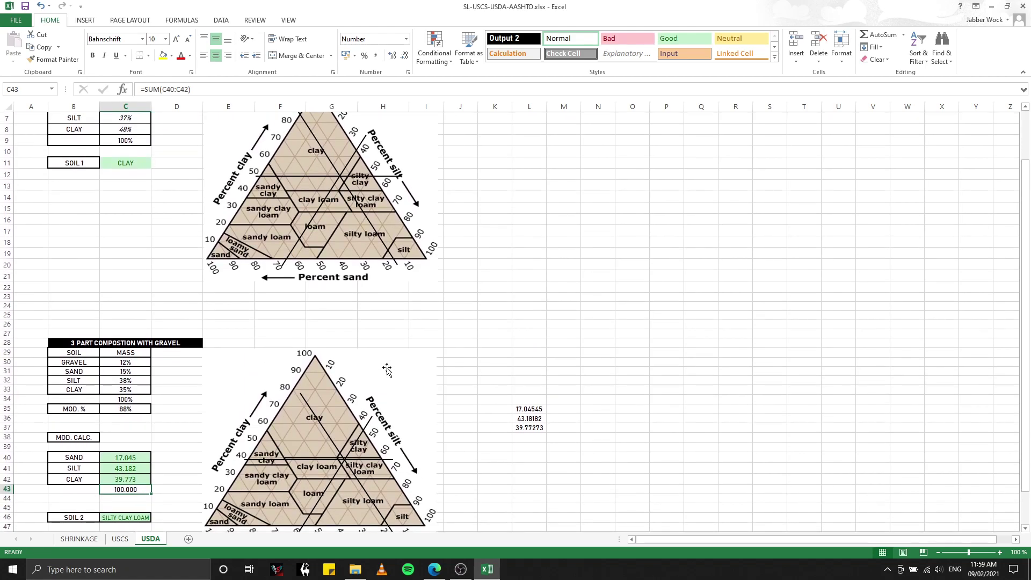
{"action": "left_click", "coordinate": [80, 364]}
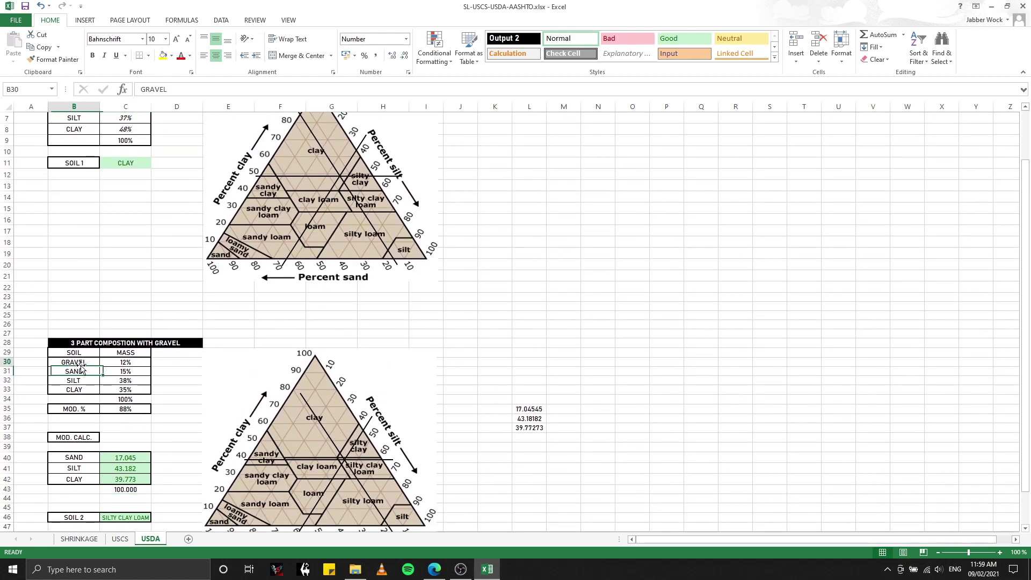
{"action": "scroll", "coordinate": [510, 376], "scroll_direction": "down", "scroll_amount": 2}
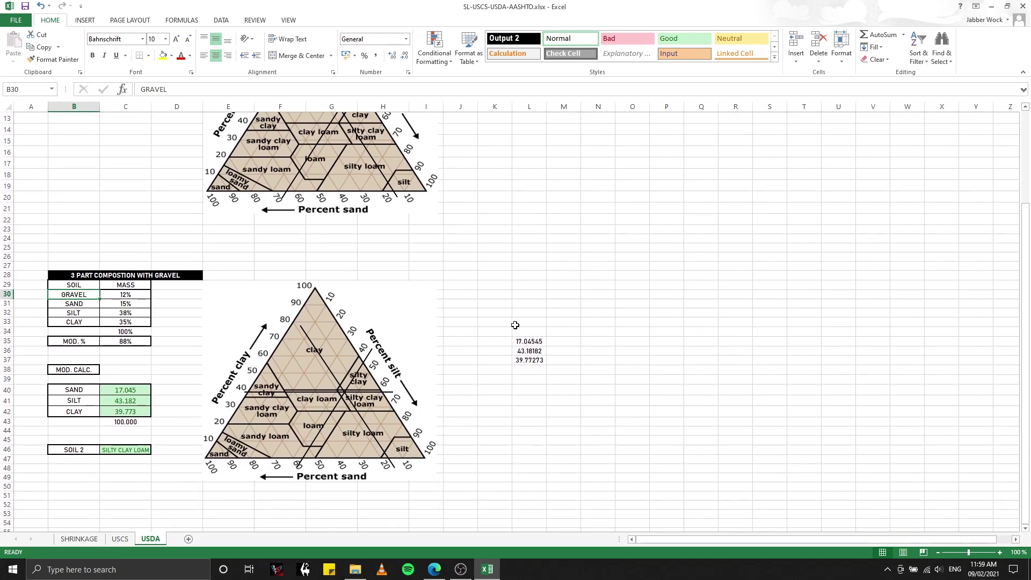
{"action": "scroll", "coordinate": [515, 324], "scroll_direction": "up", "scroll_amount": 3}
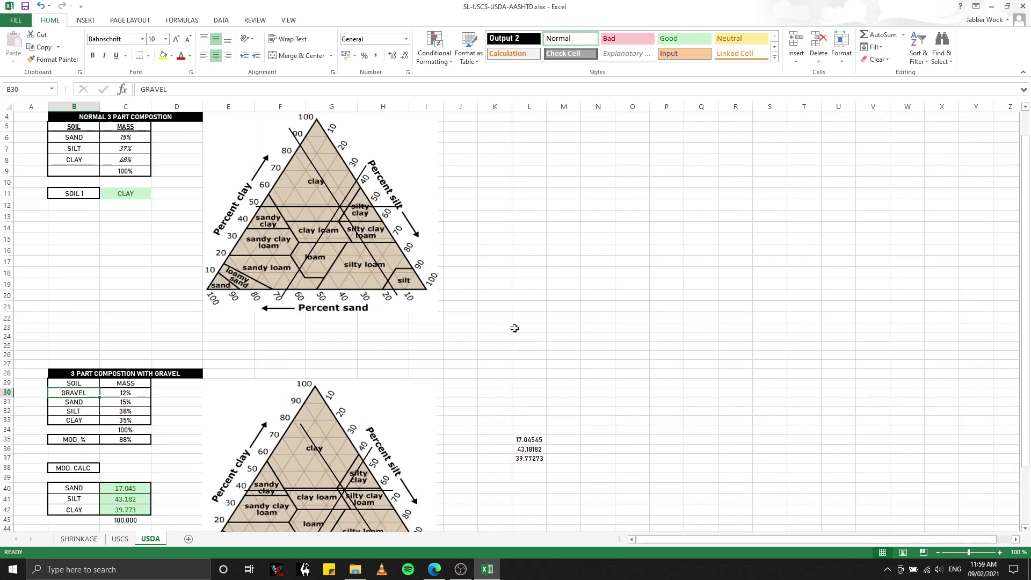
{"action": "scroll", "coordinate": [515, 328], "scroll_direction": "up", "scroll_amount": 1}
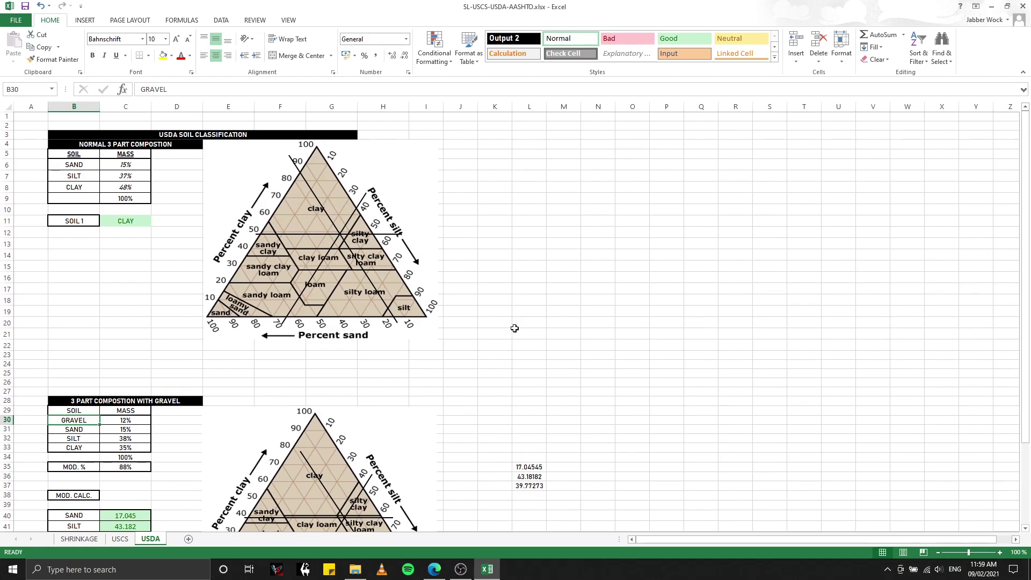